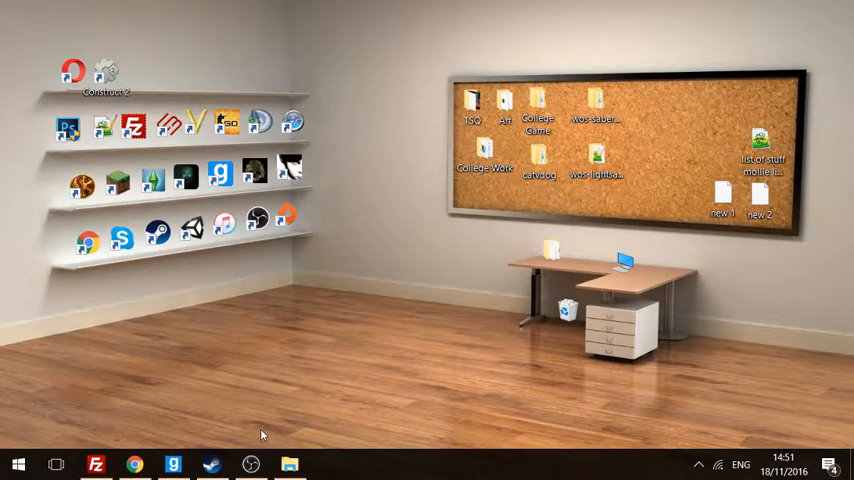
- Navigate the remote tree into darkrpmodification/lua/darkrp_customthings
left_click(96, 464)
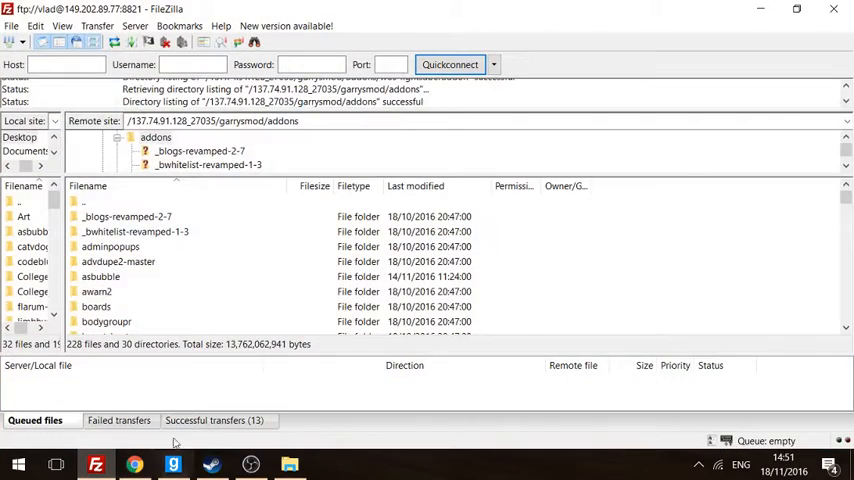
left_click(100, 276)
scroll(120, 290, "down", 1)
scroll(133, 300, "down", 1)
scroll(133, 295, "down", 1)
double_click(130, 277)
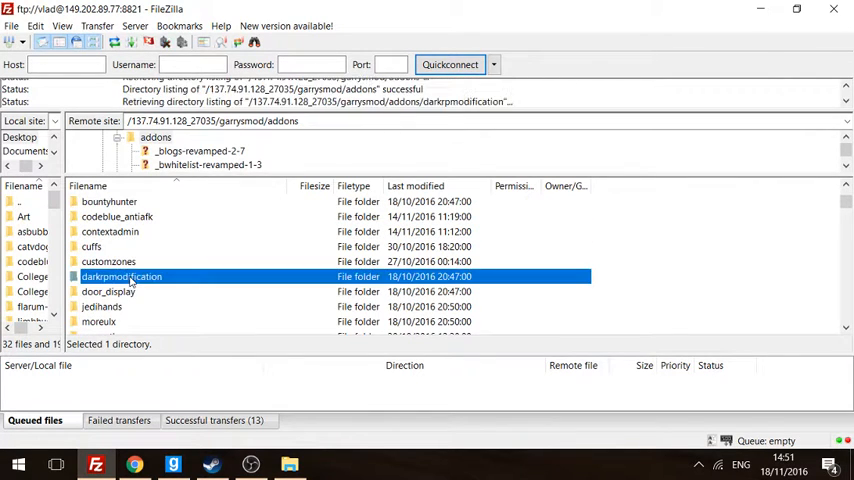
double_click(90, 216)
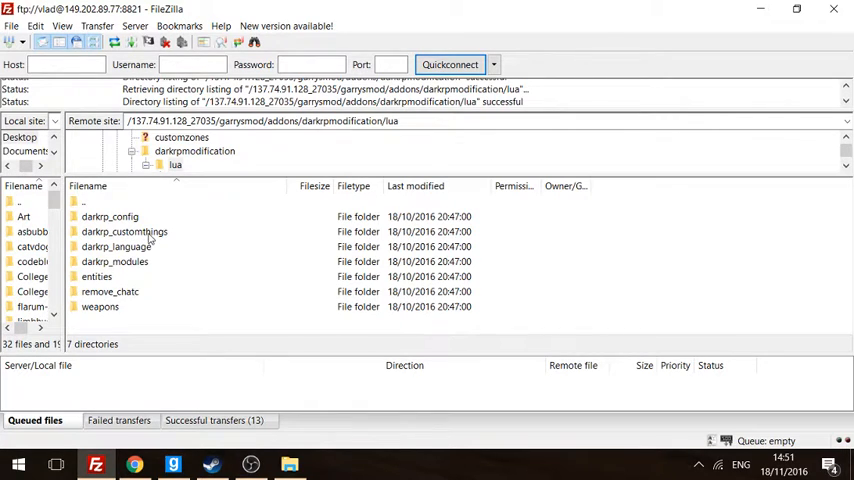
double_click(150, 236)
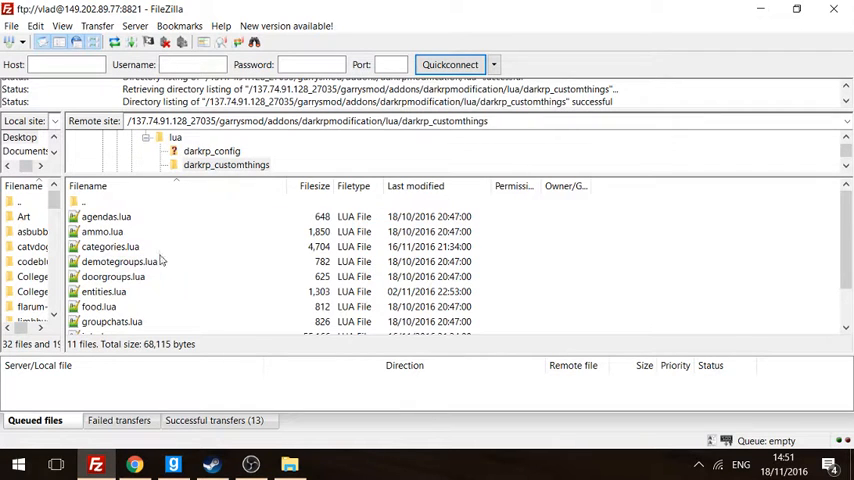
scroll(118, 270, "down", 1)
- Open jobs.lua with View/Edit, confirming the reopen prompt so it loads in Notepad++
right_click(97, 291)
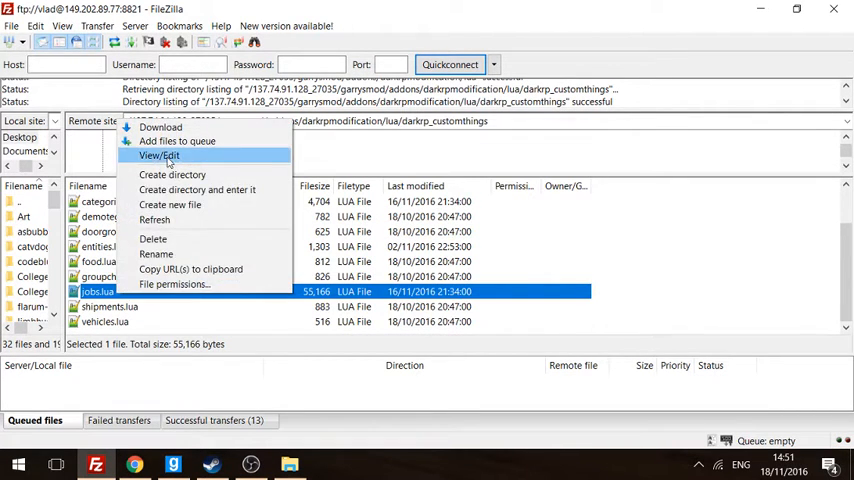
left_click(175, 157)
left_click(472, 308)
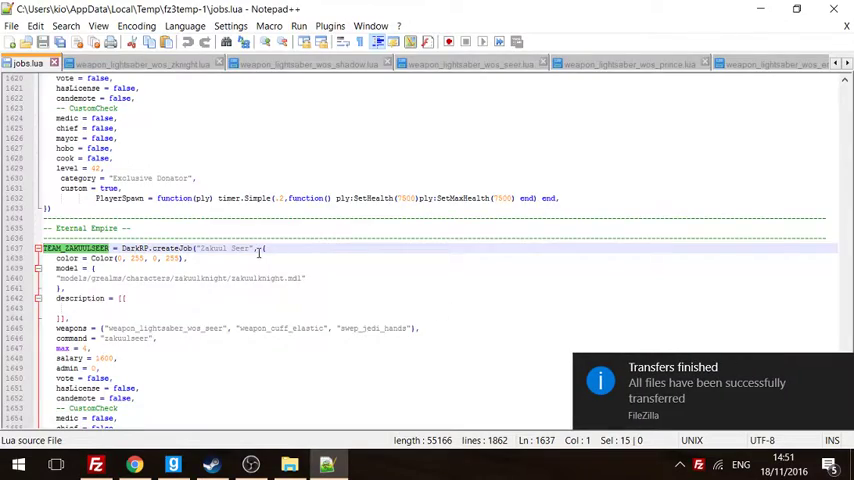
left_click(258, 252)
scroll(300, 250, "up", 10)
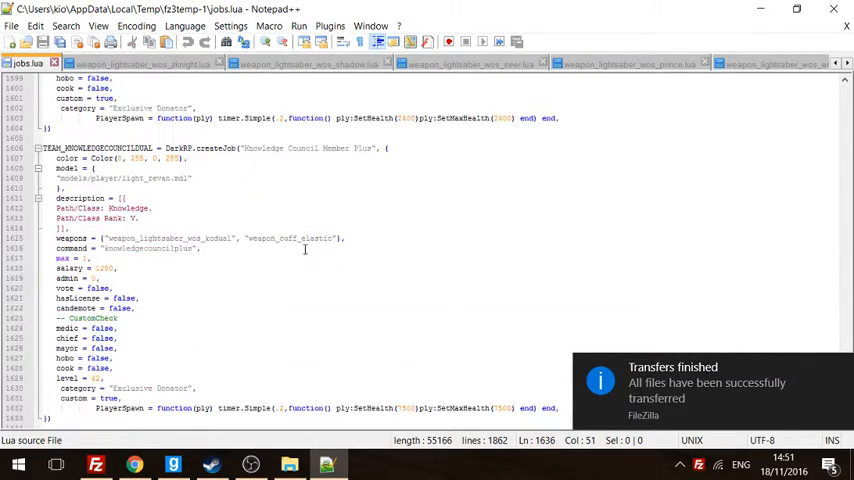
- Dismiss the transfer notice and select the Sith Guide job's PlayerLoadout line
left_click(840, 370)
left_click_drag(845, 370, 845, 408)
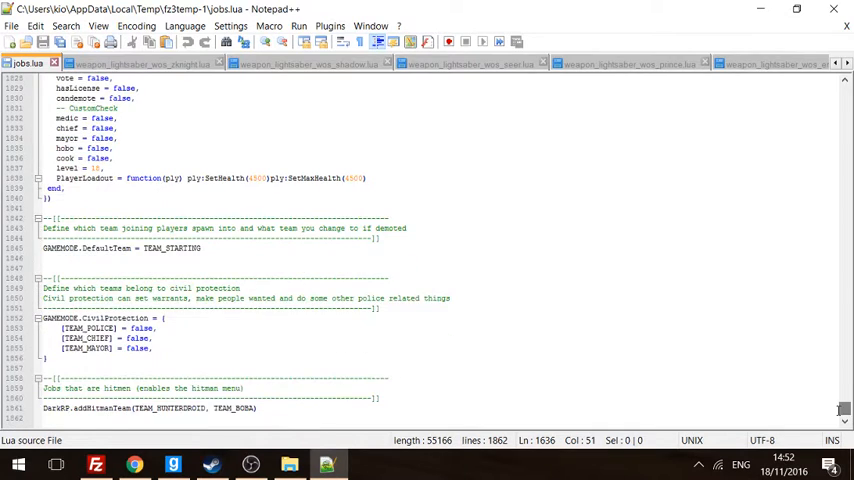
scroll(400, 250, "up", 3)
scroll(160, 230, "up", 1)
scroll(100, 240, "up", 2)
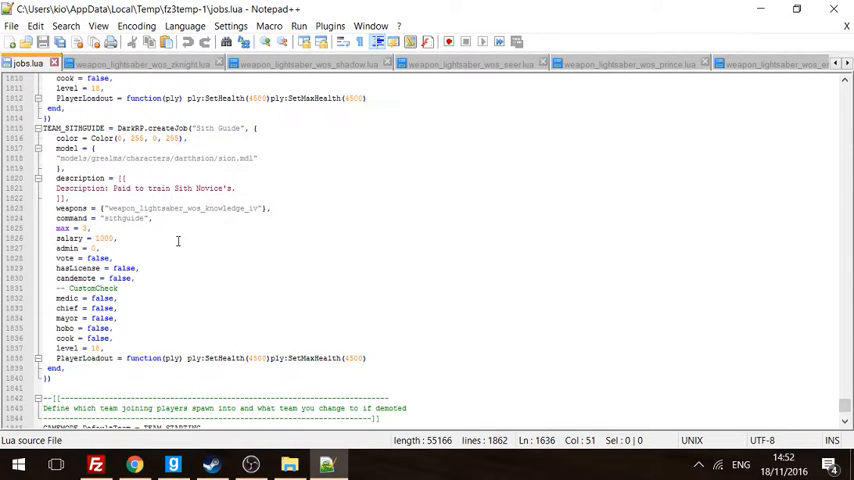
left_click(22, 358)
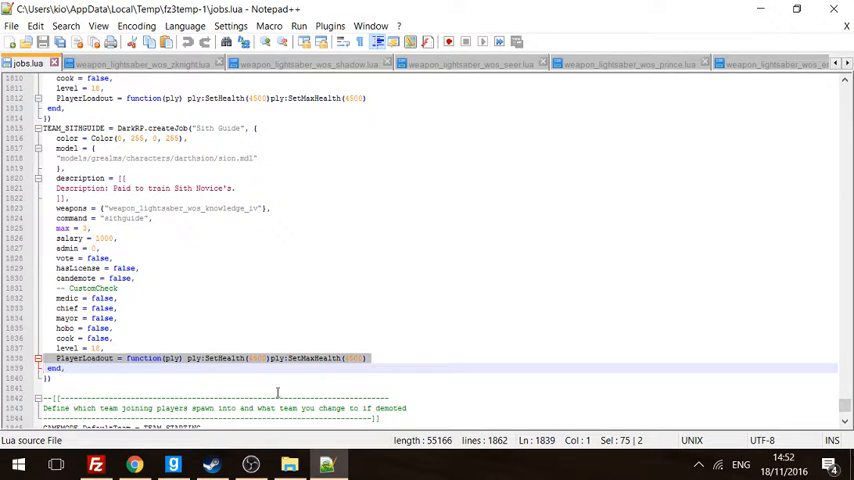
left_click(264, 362)
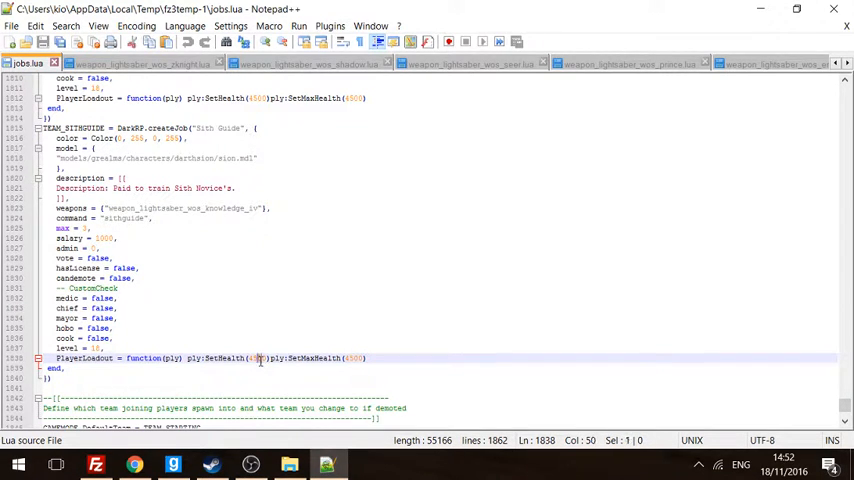
left_click_drag(251, 358, 268, 360)
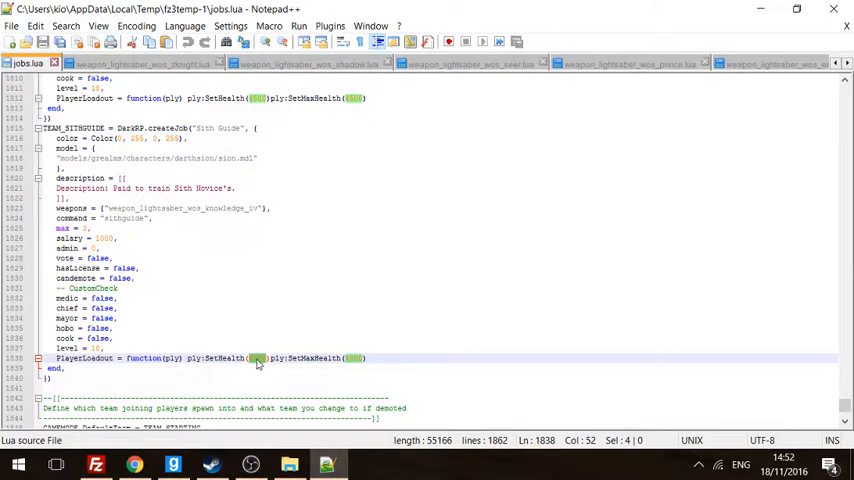
double_click(352, 358)
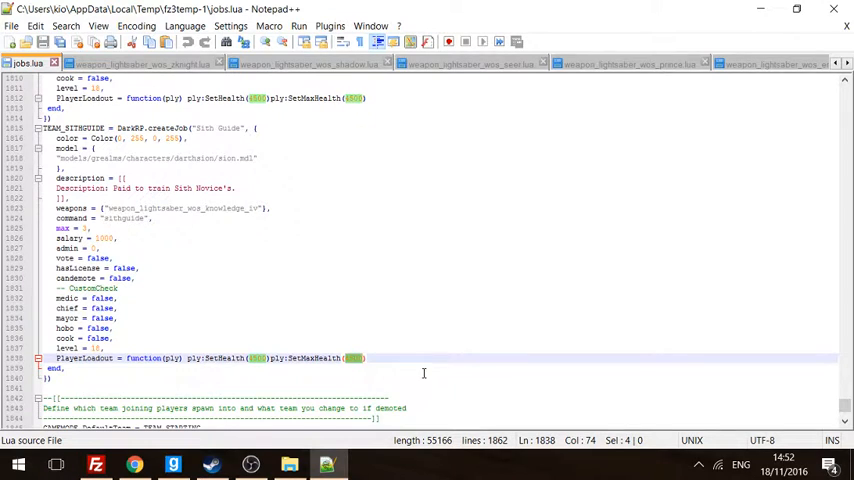
key("Right")
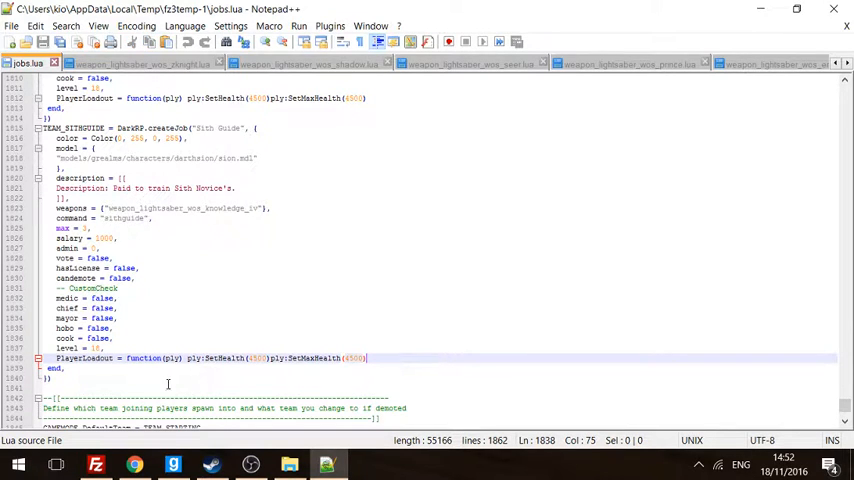
left_click(12, 358)
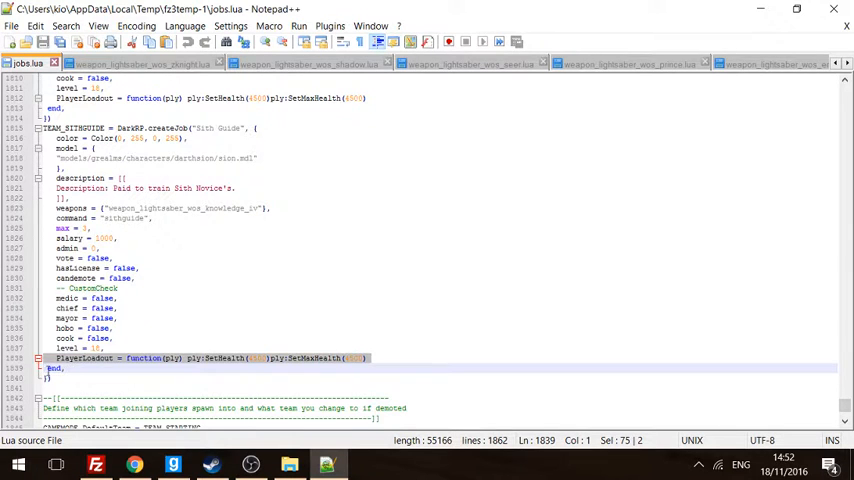
left_click(14, 370)
key("shift+Up")
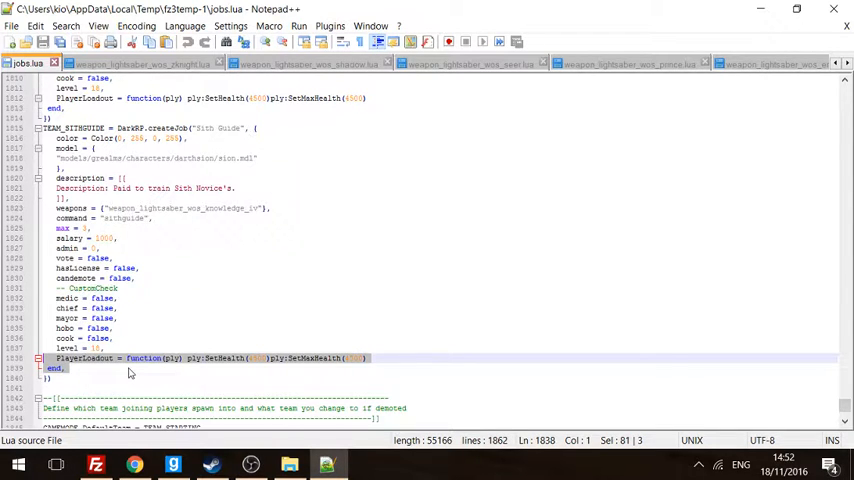
left_click(181, 278)
key("BackSpace")
left_click(165, 318)
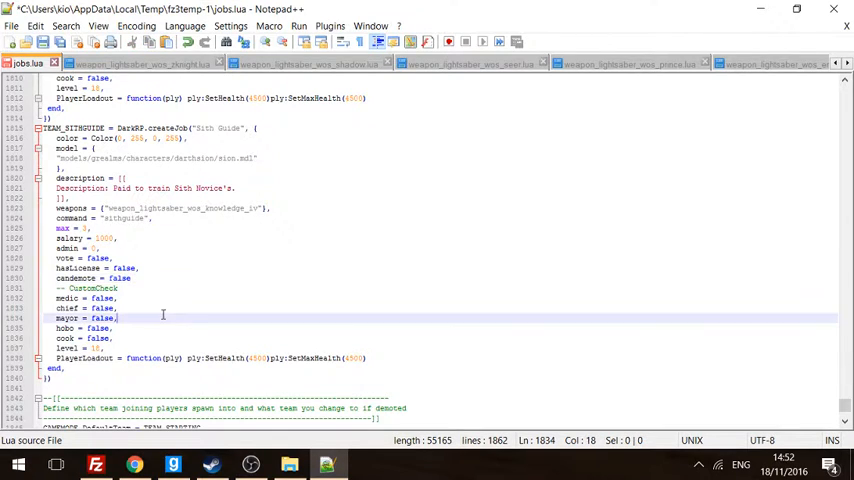
left_click(168, 272)
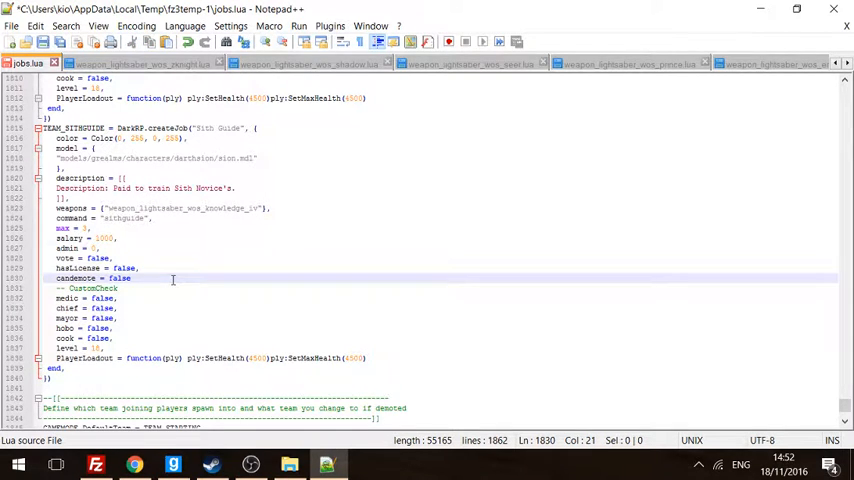
type(",")
left_click(210, 328)
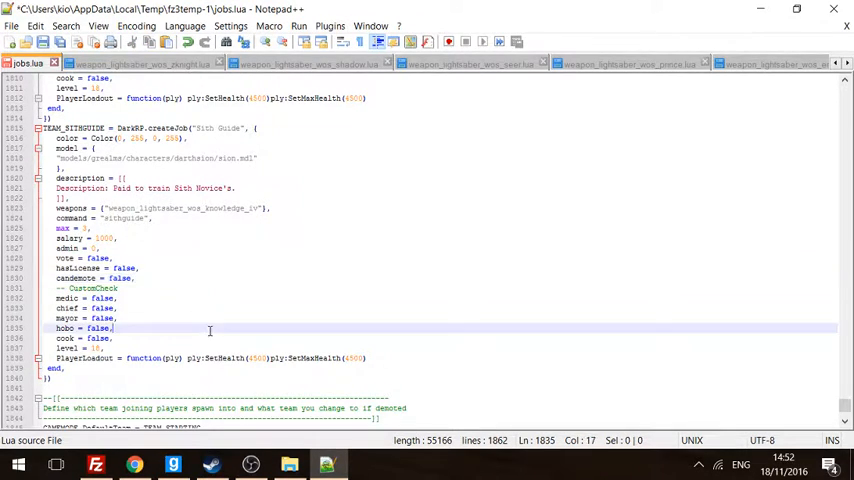
left_click(252, 386)
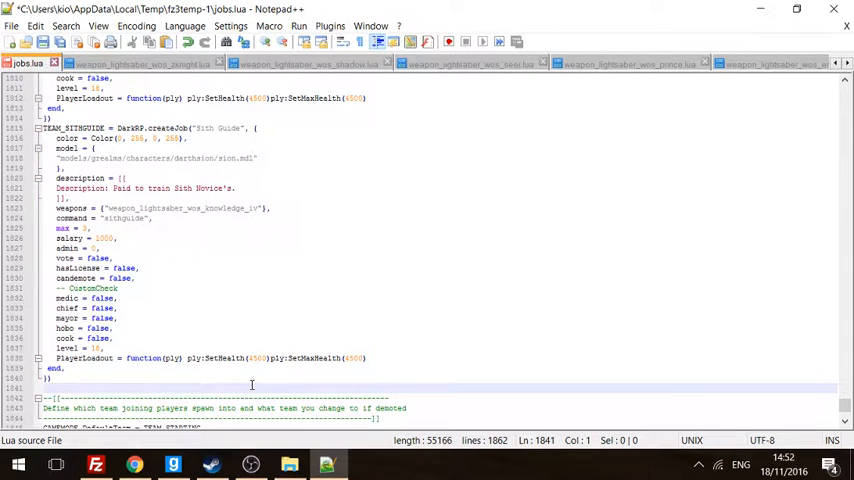